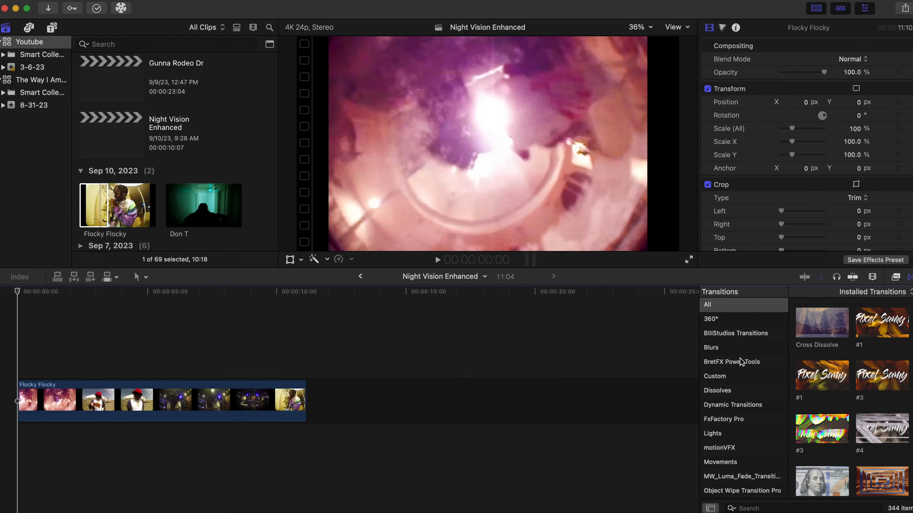
Apply the Night Vision Enhanced effect from the BIIIStudios Plugins category to the Flocky Flocky clip in the timeline.
left_click(896, 278)
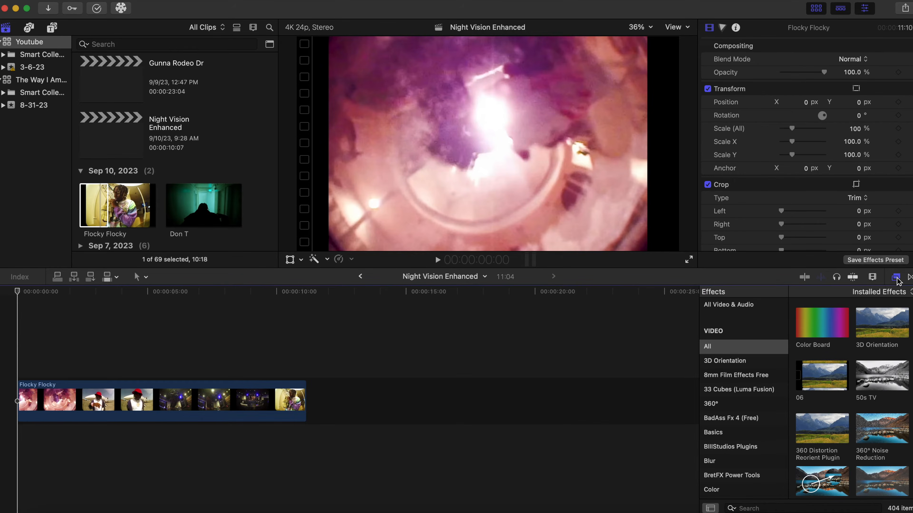
left_click(732, 447)
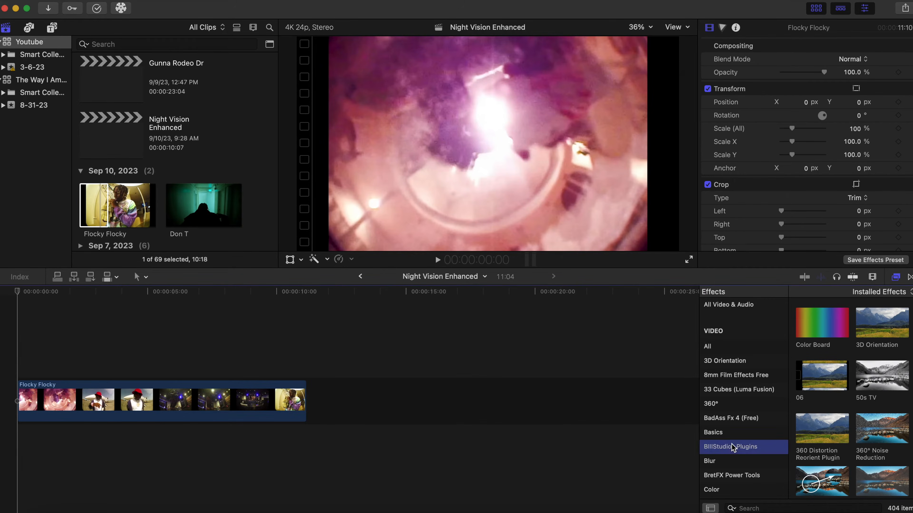
scroll(839, 462, "down", 5)
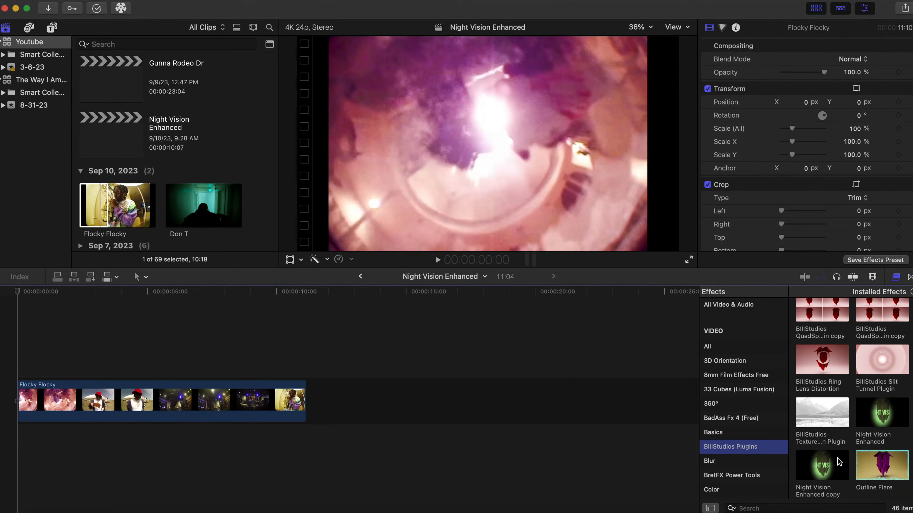
scroll(884, 424, "up", 3)
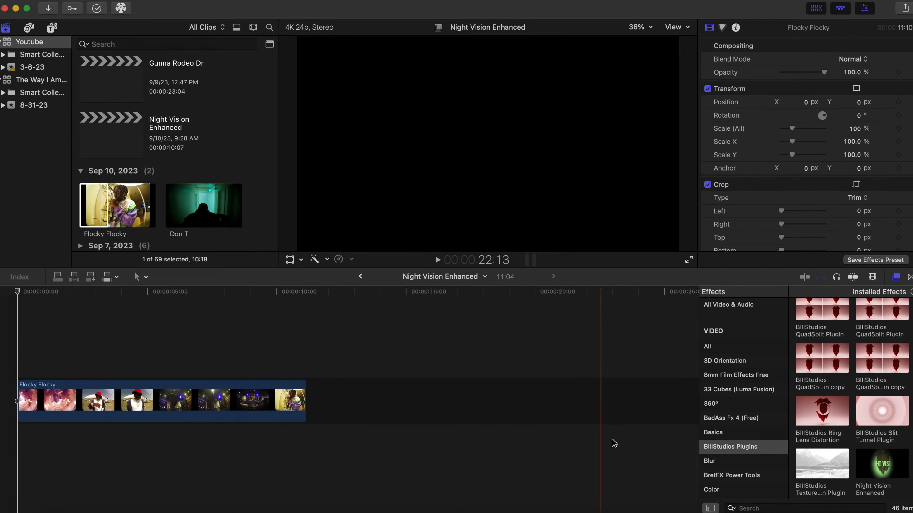
left_click_drag(897, 470, 80, 401)
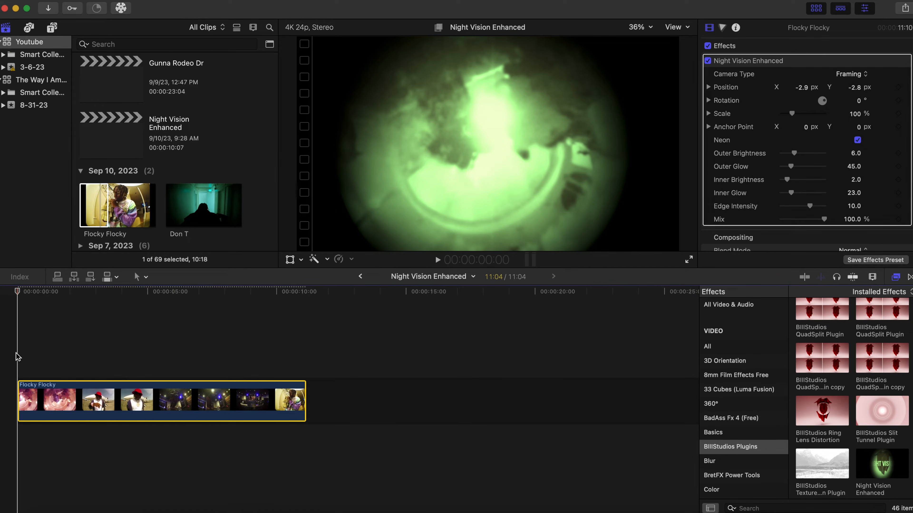
Play the Flocky Flocky clip from the start to preview the night vision effect.
key("space")
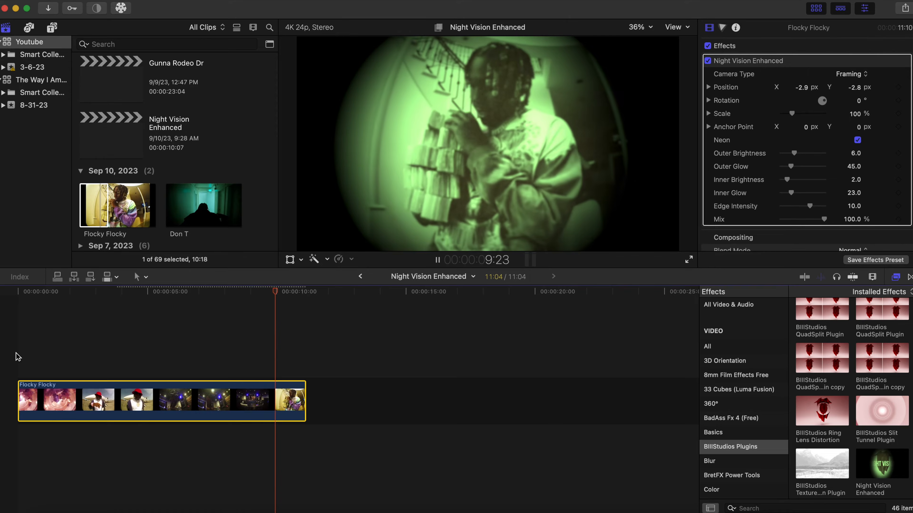
left_click(18, 357)
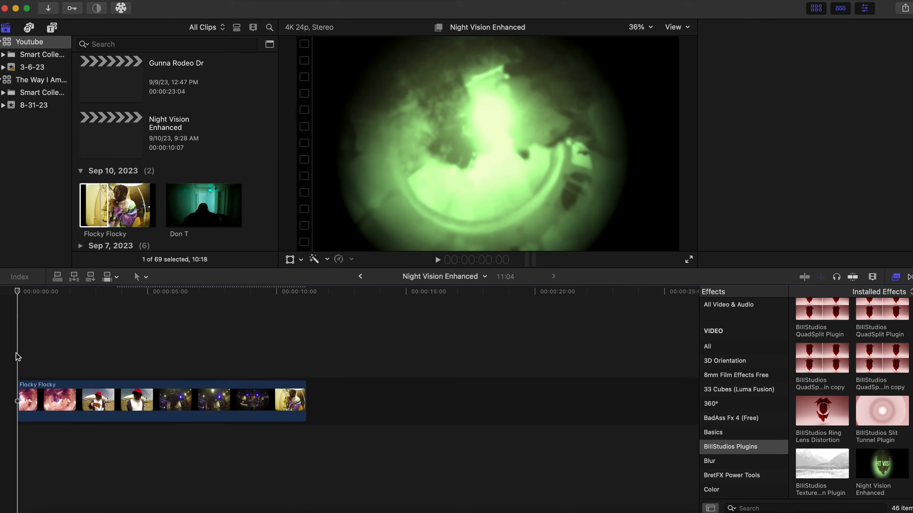
key("space")
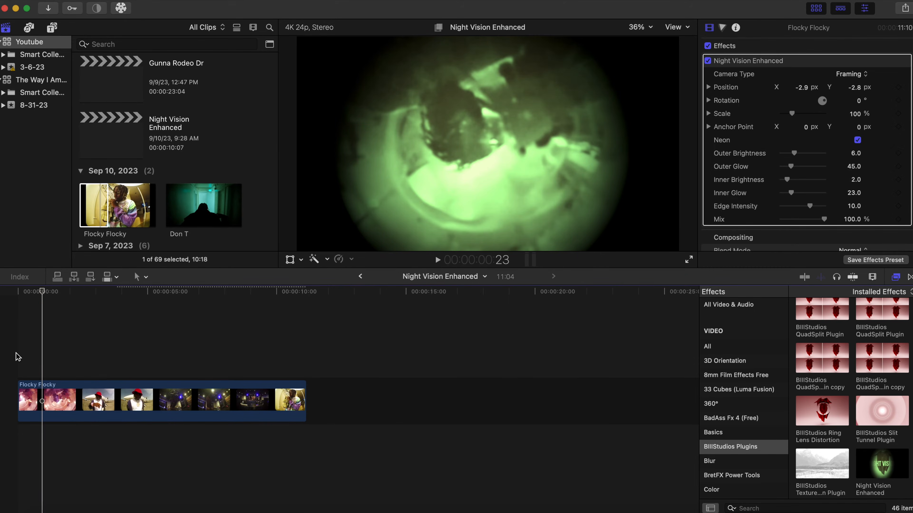
Switch the Flocky Flocky effect's camera type to Viewpoint and back to Framing.
left_click(45, 397)
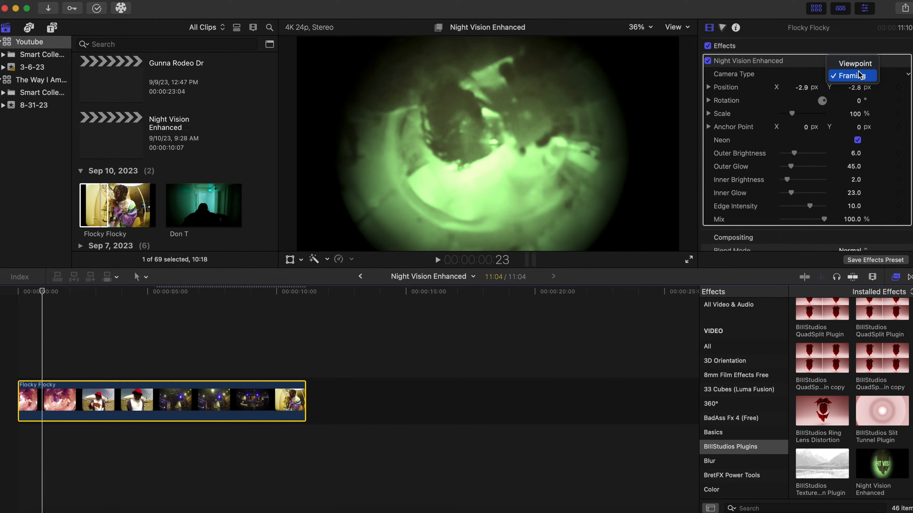
left_click(854, 63)
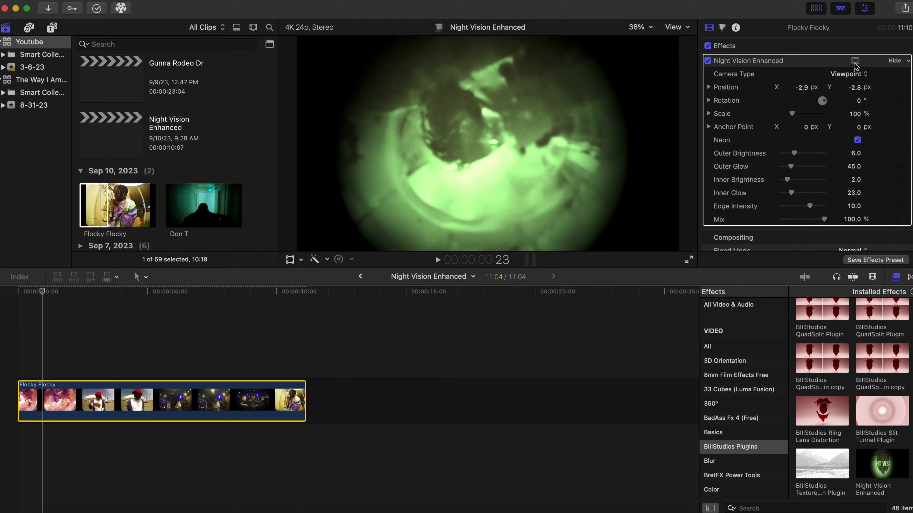
left_click(854, 76)
left_click(853, 89)
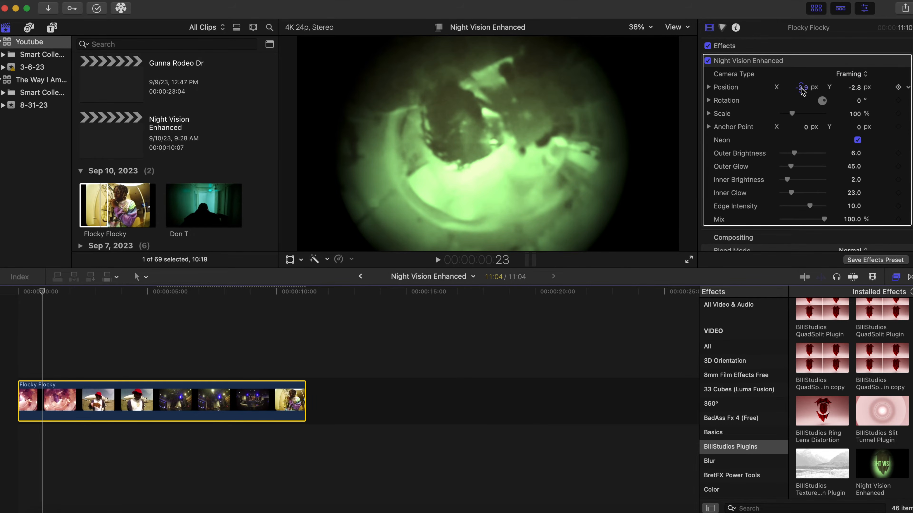
Set the effect's X position to -4.6 px and its scale to 165%, and preview the clip from the start.
mouse_move(802, 90)
left_mouse_down()
mouse_move(814, 90)
mouse_move(801, 92)
left_mouse_up()
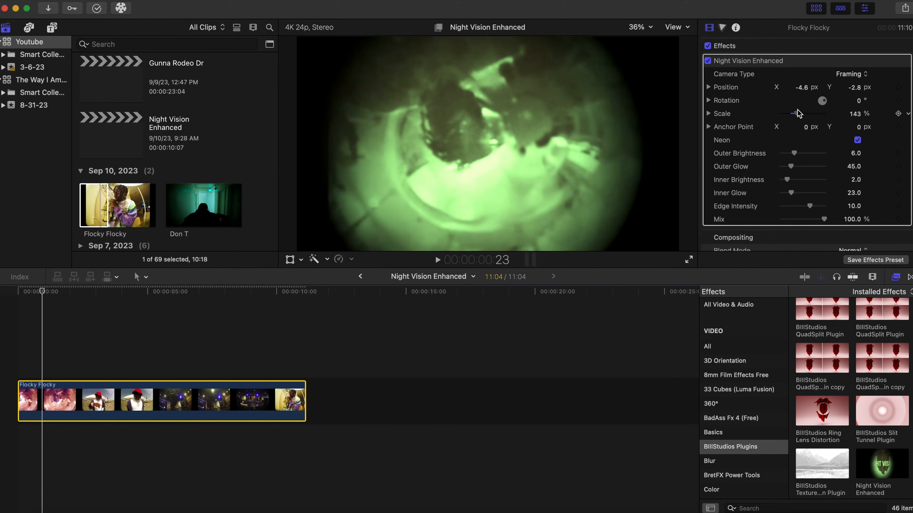
mouse_move(792, 113)
left_mouse_down()
mouse_move(780, 115)
mouse_move(798, 123)
left_mouse_up()
left_click(16, 336)
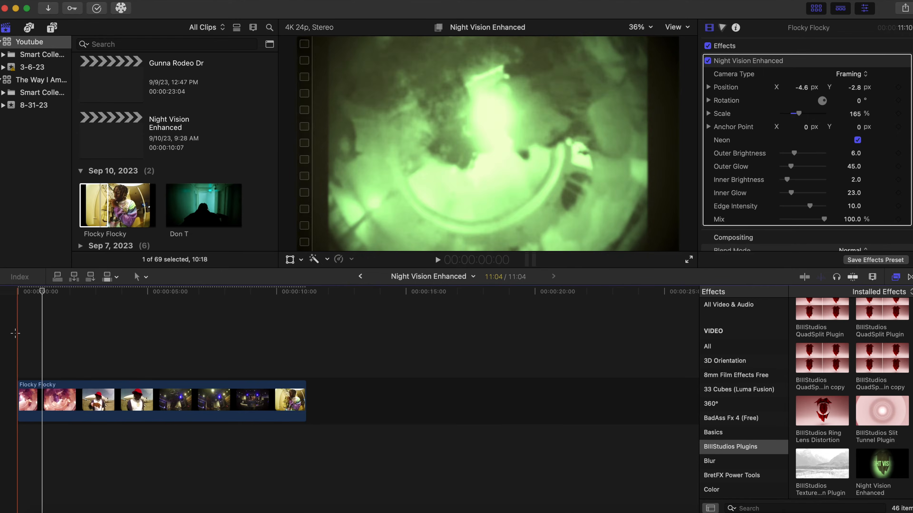
key("space")
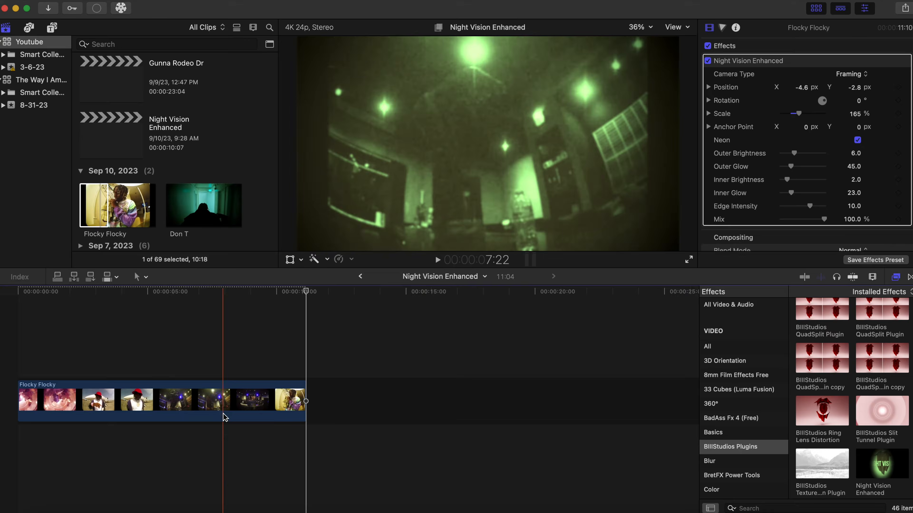
Set the effect's Outer Brightness to 2.0, Outer Glow to 18.0, Inner Glow to 27.0 and scale to 115%, and preview the clip.
left_click(149, 392)
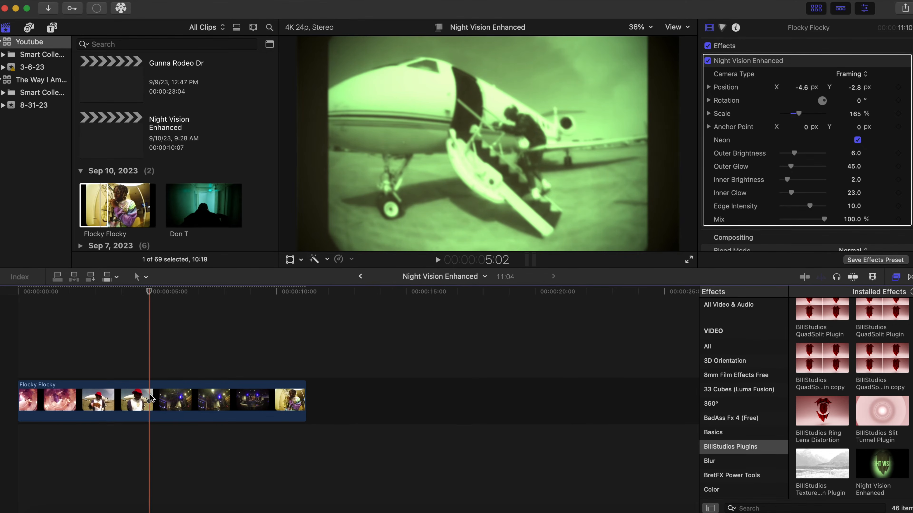
left_click(151, 397)
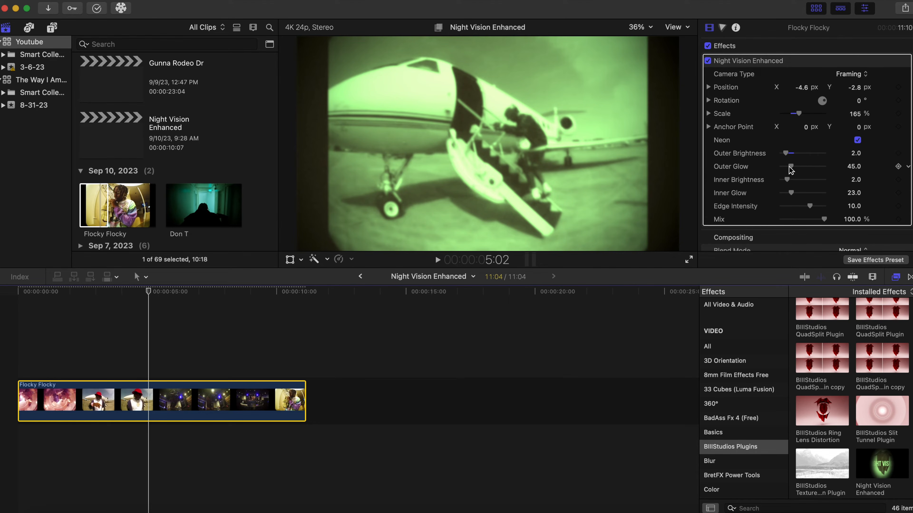
left_click_drag(791, 167, 797, 168)
mouse_move(793, 195)
left_mouse_down()
mouse_move(815, 196)
mouse_move(796, 197)
left_mouse_up()
left_click_drag(799, 114, 794, 119)
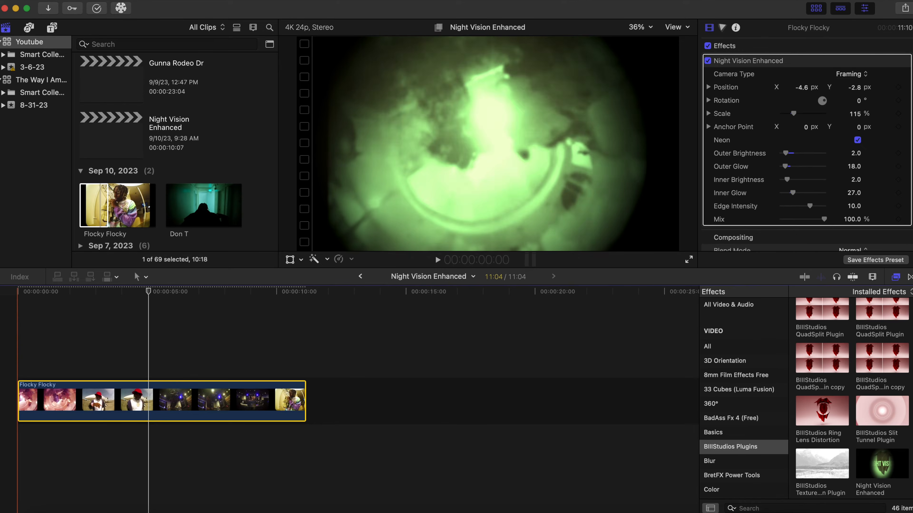
left_click(23, 364)
key("space")
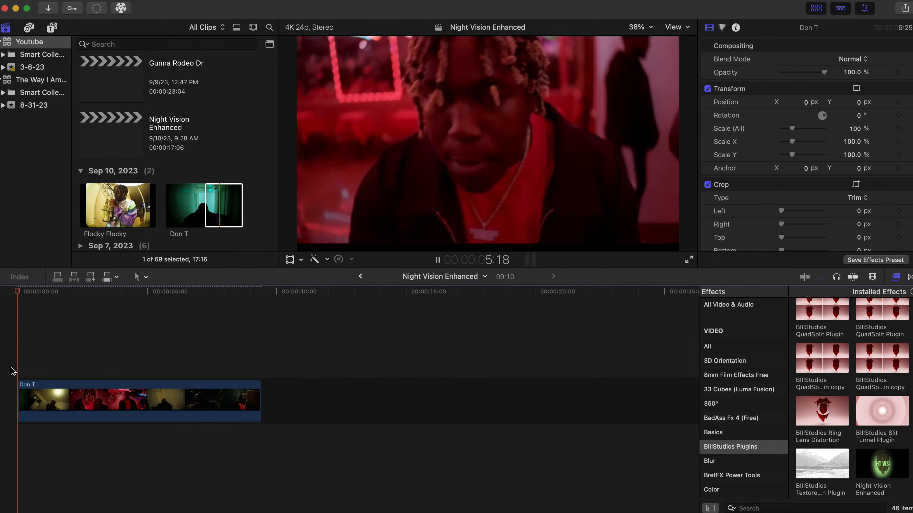
Apply the Night Vision Enhanced effect to the Don T clip in the timeline.
left_click(13, 372)
key("space")
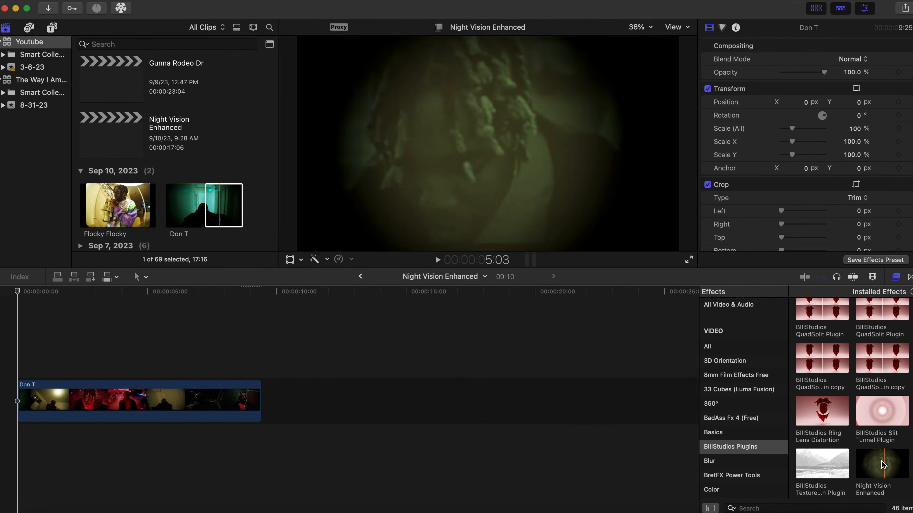
left_click_drag(887, 466, 126, 411)
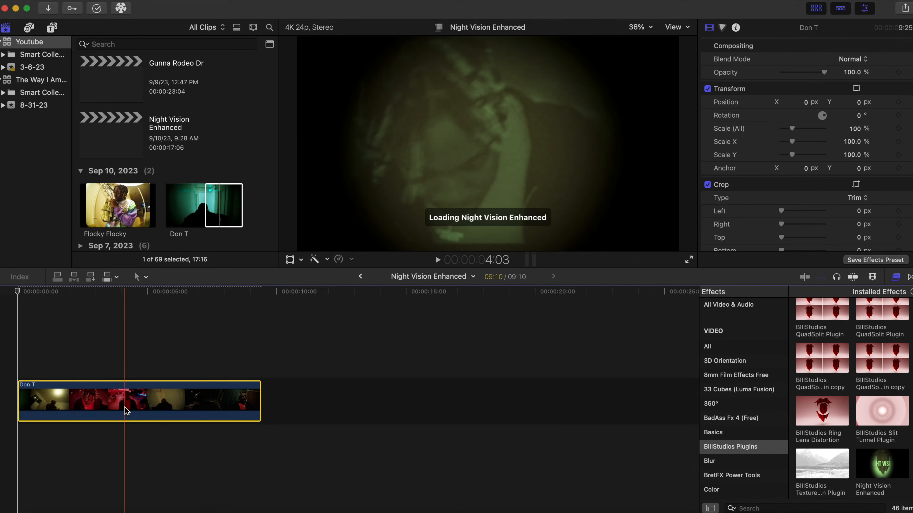
Play the Don T clip from the start to preview the night vision effect.
left_click(14, 352)
key("space")
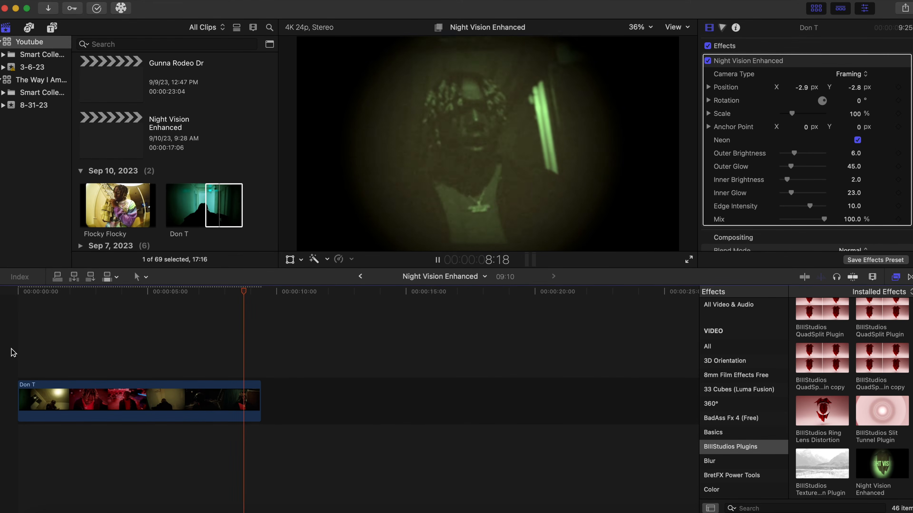
left_click(11, 349)
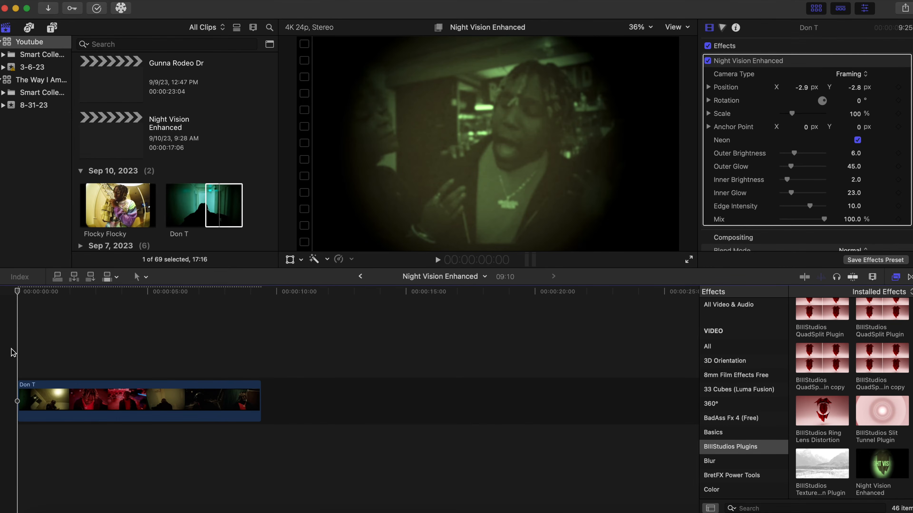
key("space")
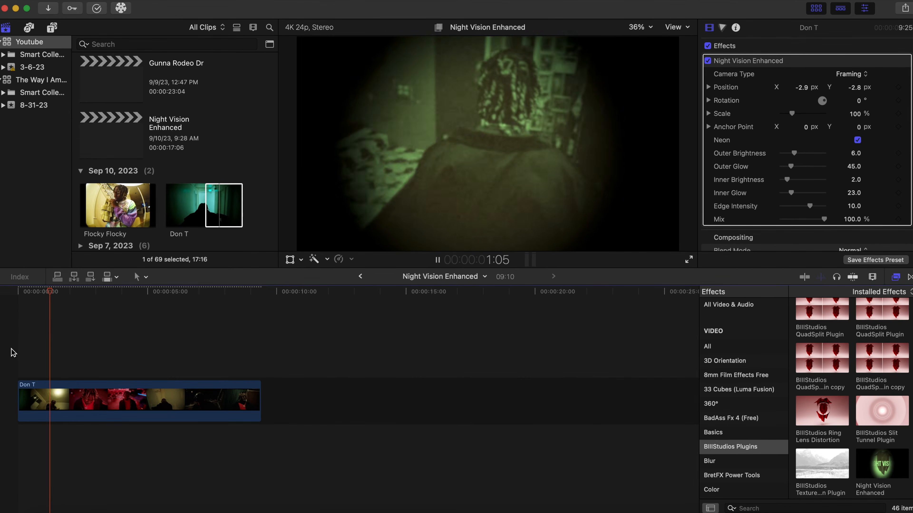
Scale the night vision effect on the Don T clip to 158% and preview the clip from the start.
left_click(58, 399)
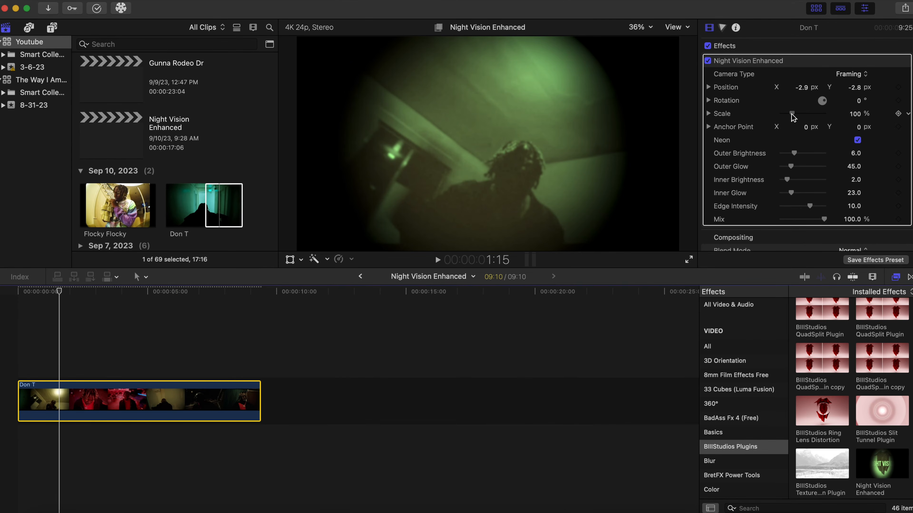
left_click_drag(792, 114, 798, 114)
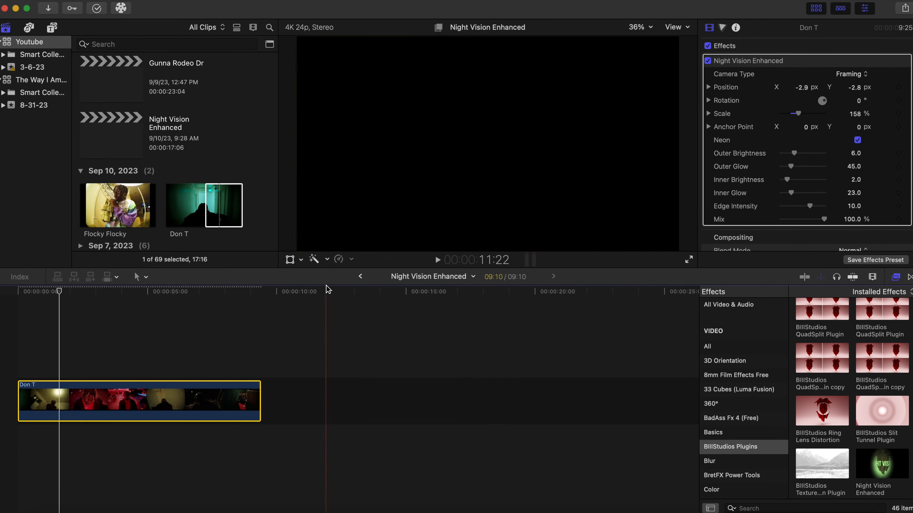
left_click(7, 360)
key("space")
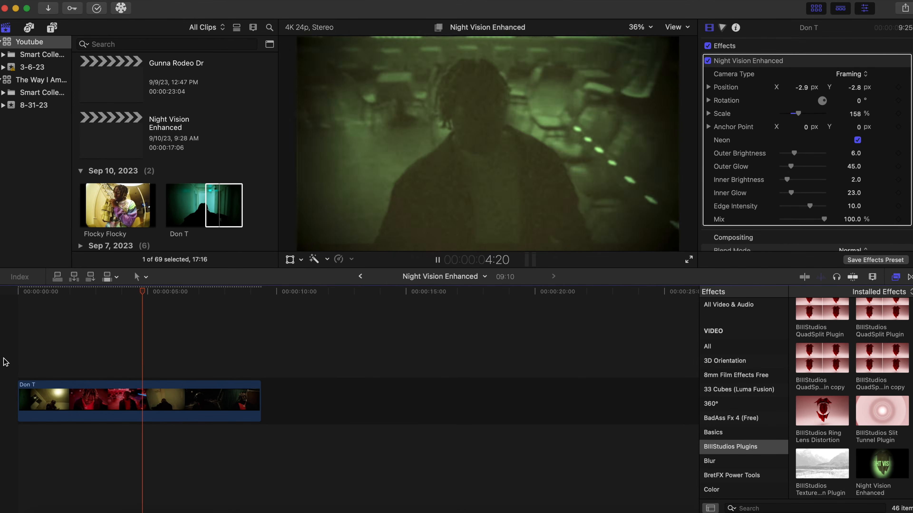
Set the Don T effect's Edge Intensity to 12.0, Inner Glow to 18.0 and Inner Brightness to 5.0, and preview the clip.
left_click(176, 405)
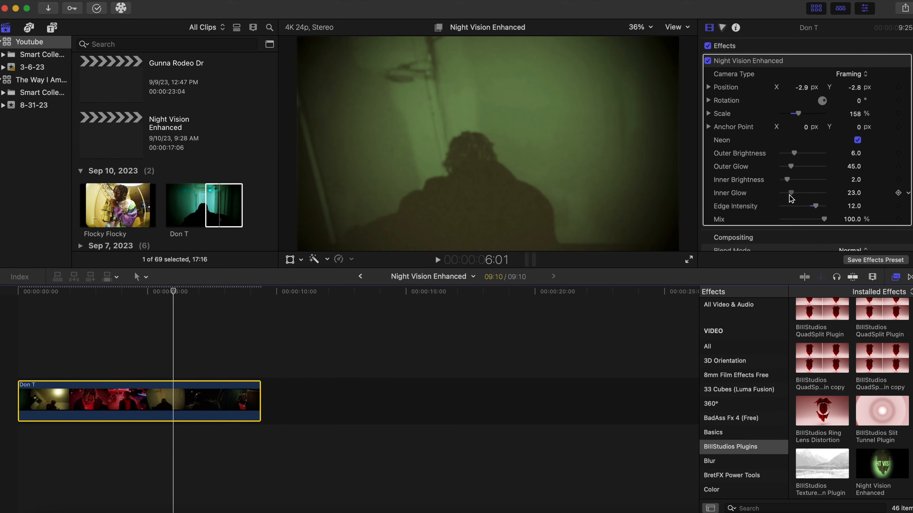
left_click_drag(787, 179, 796, 182)
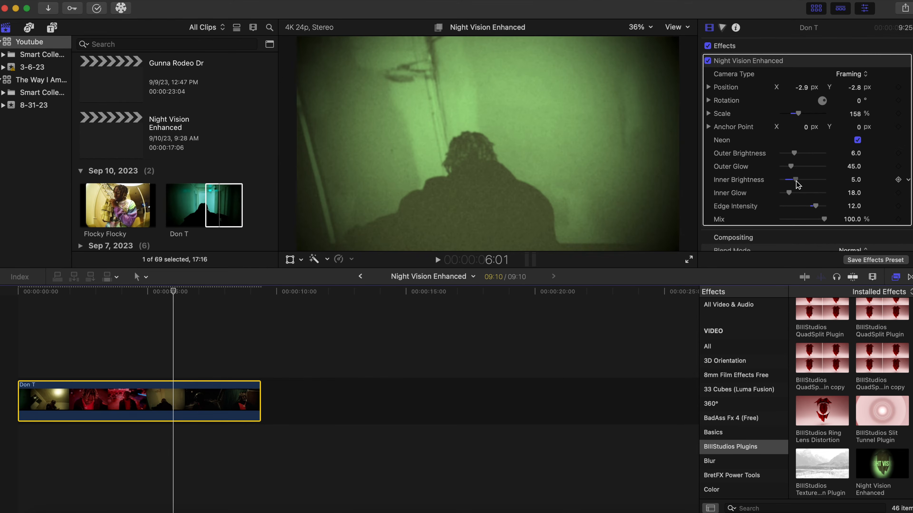
left_click(18, 374)
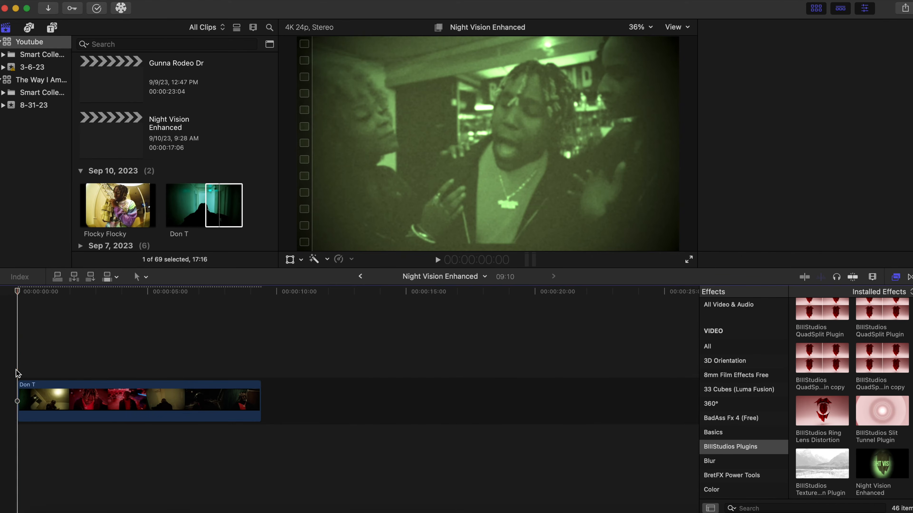
key("space")
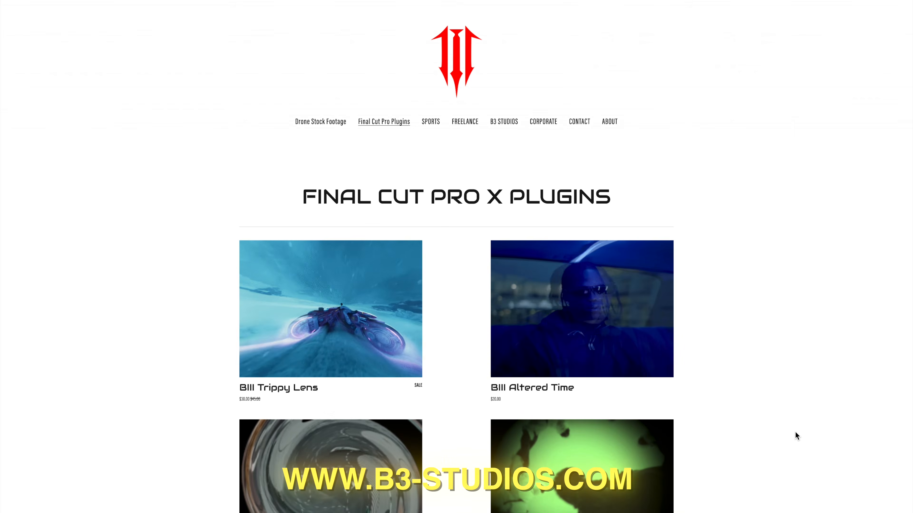
In the web browser, view the Enhanced Night Vision Effect entry on the B3 Studios Final Cut Pro X Plugins page.
scroll(884, 509, "down", 3)
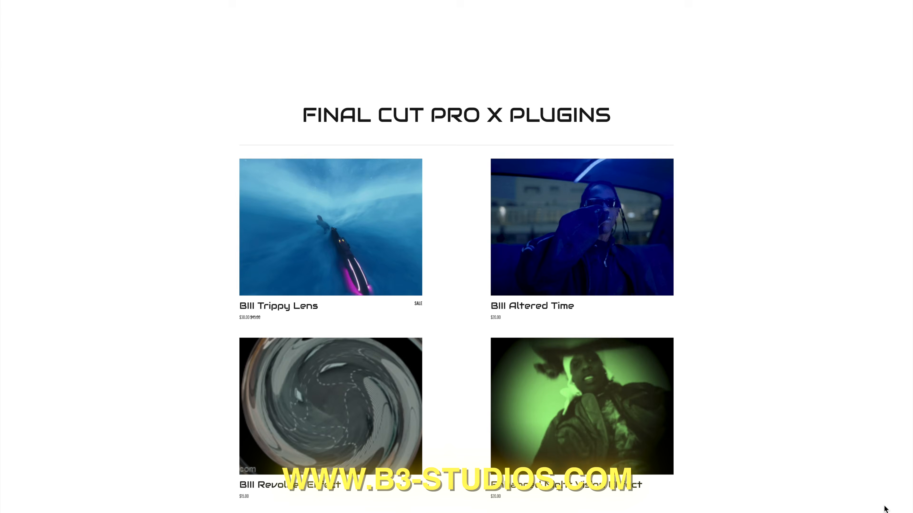
scroll(885, 509, "down", 3)
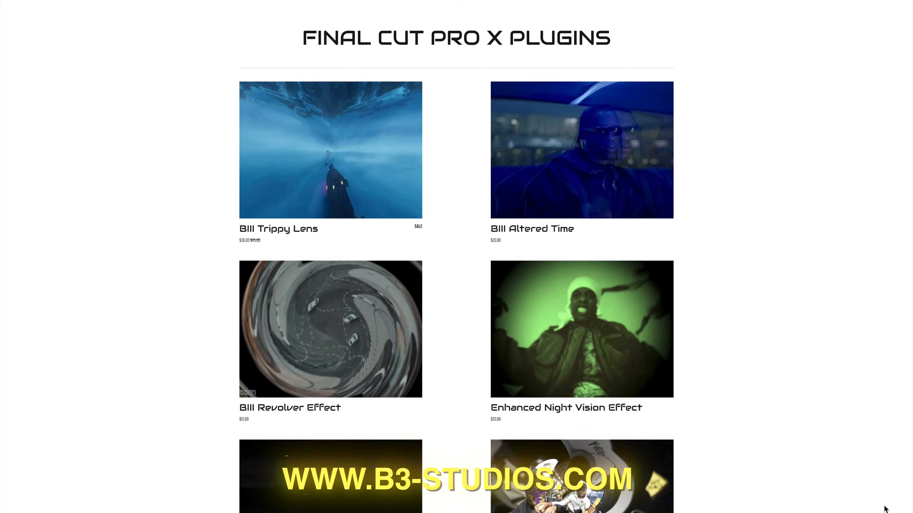